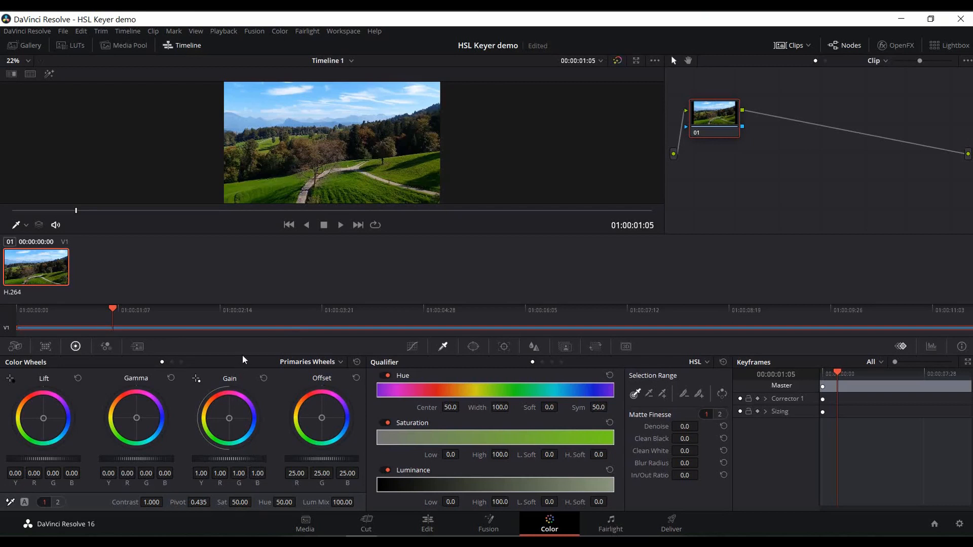
# Scrub through the Mountains clip on the Edit page, return the playhead to the start and reopen the Color page
pyautogui.moveTo(711, 123); pyautogui.dragTo(738, 129)
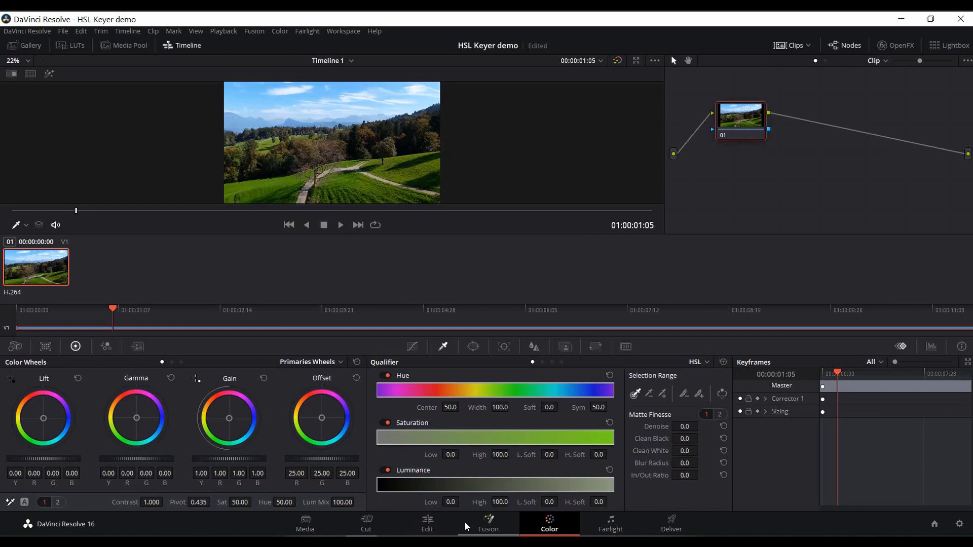
pyautogui.click(437, 524)
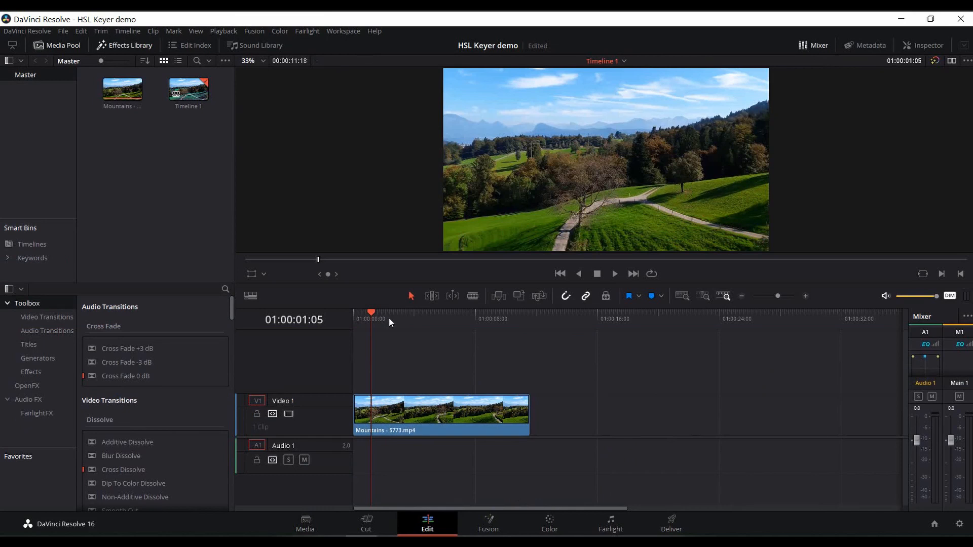
pyautogui.moveTo(382, 313); pyautogui.dragTo(476, 319)
pyautogui.press('Home')
pyautogui.moveTo(400, 334)
pyautogui.mouseDown()
pyautogui.moveTo(412, 334)
pyautogui.moveTo(352, 346)
pyautogui.moveTo(443, 312)
pyautogui.moveTo(470, 312)
pyautogui.moveTo(400, 346)
pyautogui.mouseUp()
pyautogui.press('Home')
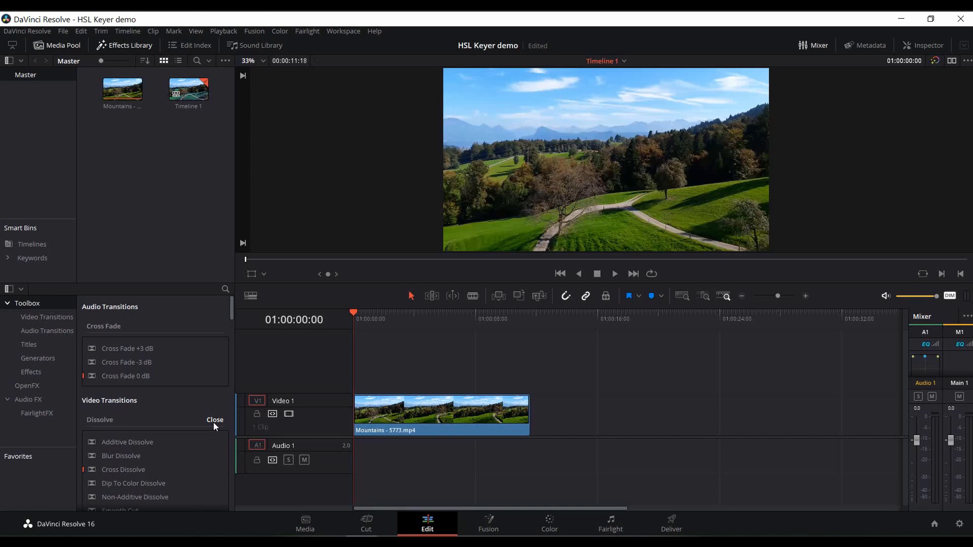
pyautogui.moveTo(349, 314); pyautogui.dragTo(257, 425)
pyautogui.moveTo(354, 321); pyautogui.dragTo(336, 299)
pyautogui.click(409, 319)
pyautogui.moveTo(410, 318); pyautogui.dragTo(327, 306)
pyautogui.click(551, 527)
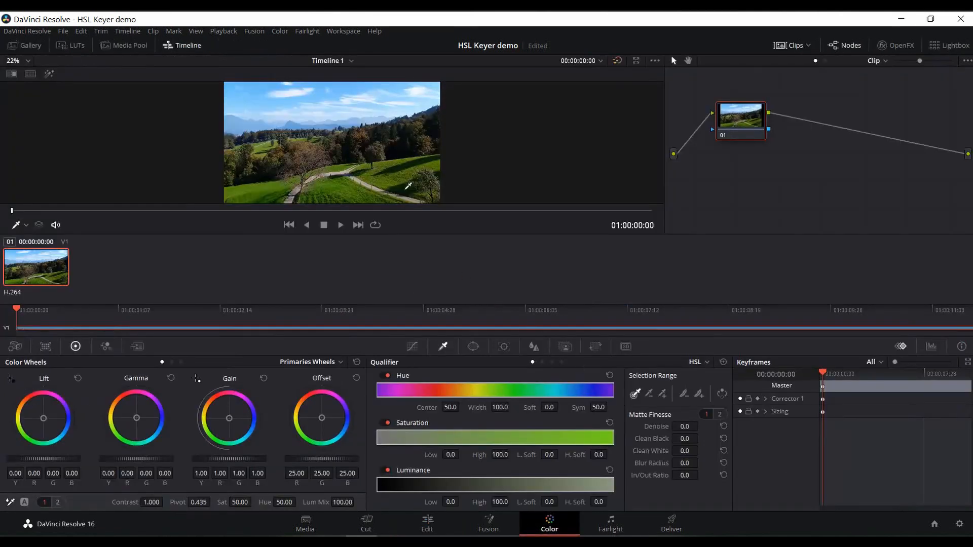
# Reset the workspace to its default layout and hide the Gallery
pyautogui.click(341, 32)
pyautogui.moveTo(341, 80)
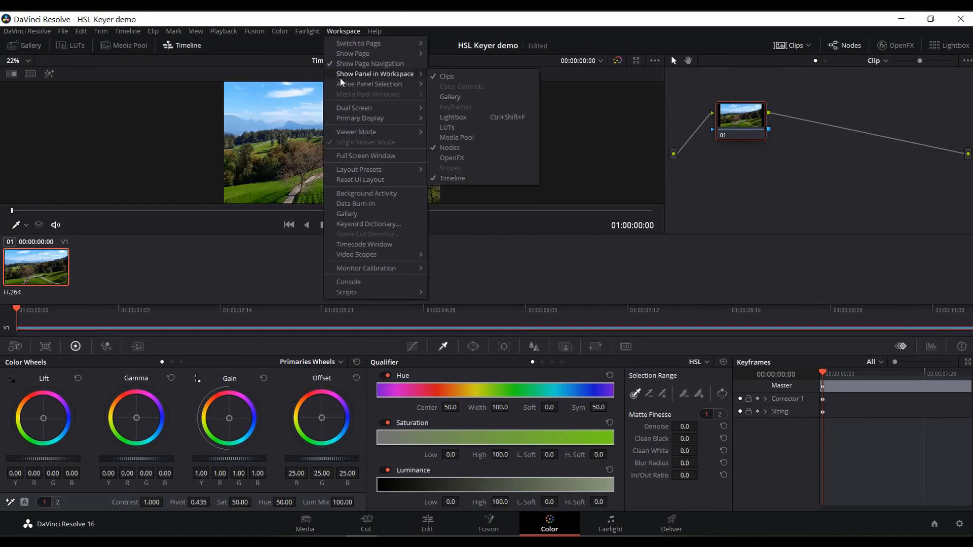
pyautogui.click(381, 180)
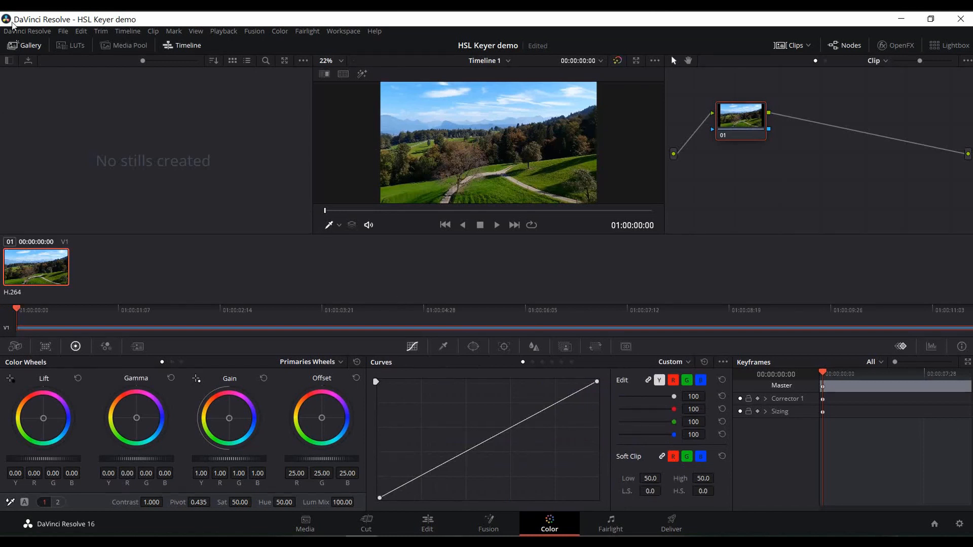
pyautogui.click(23, 47)
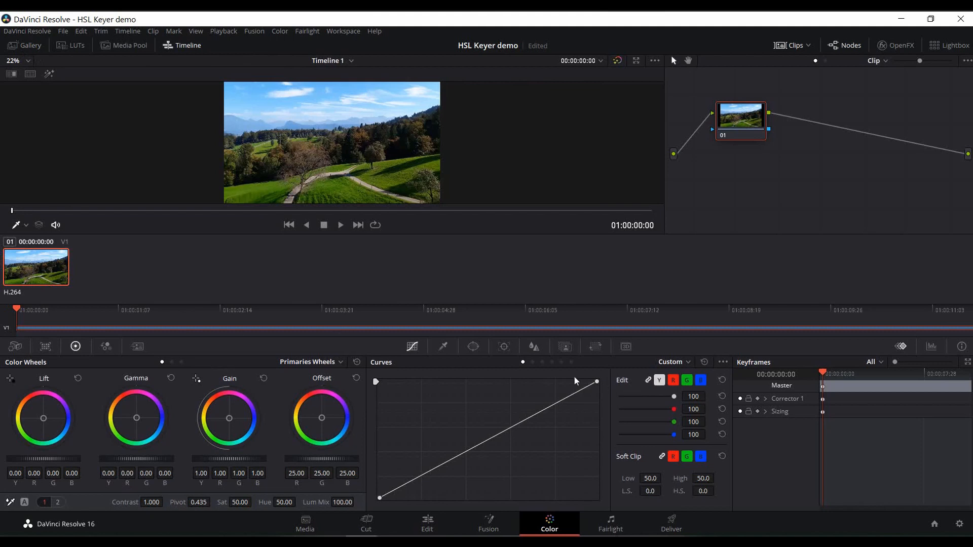
# Switch from the curves to the Qualifier and keep its keyer mode on HSL
pyautogui.moveTo(597, 382); pyautogui.dragTo(785, 361)
pyautogui.click(446, 347)
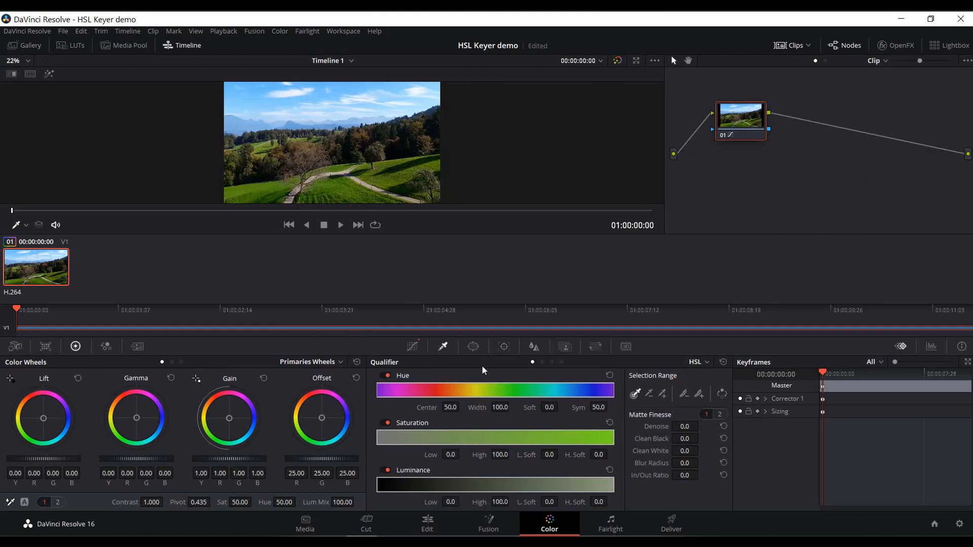
pyautogui.click(699, 363)
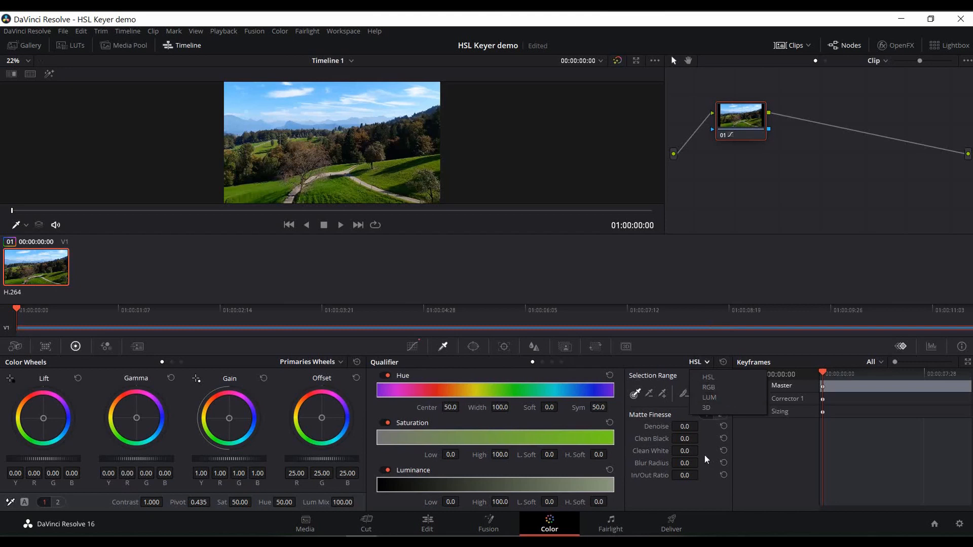
pyautogui.click(669, 483)
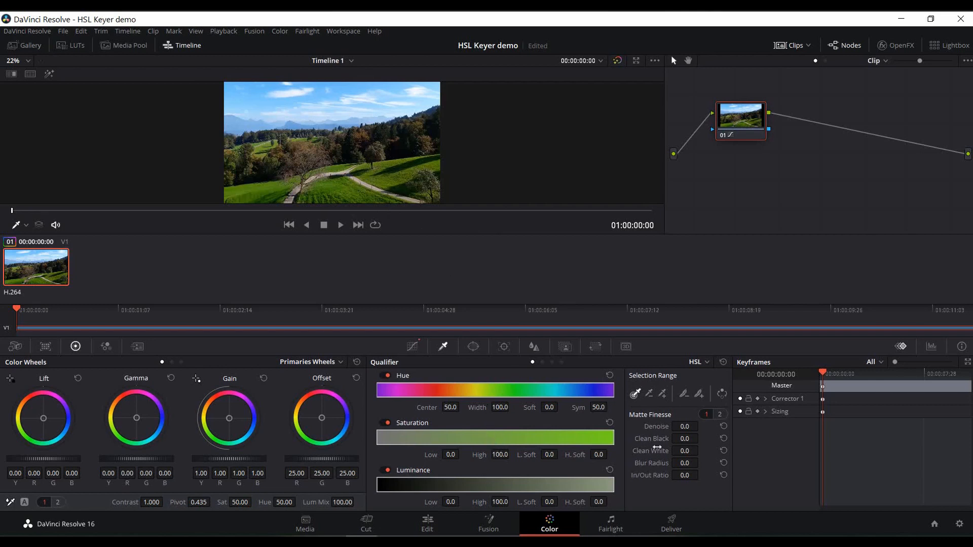
# Try subtracting a color sampled beside the path from the qualifier selection, and undo it
pyautogui.click(650, 393)
pyautogui.click(357, 166)
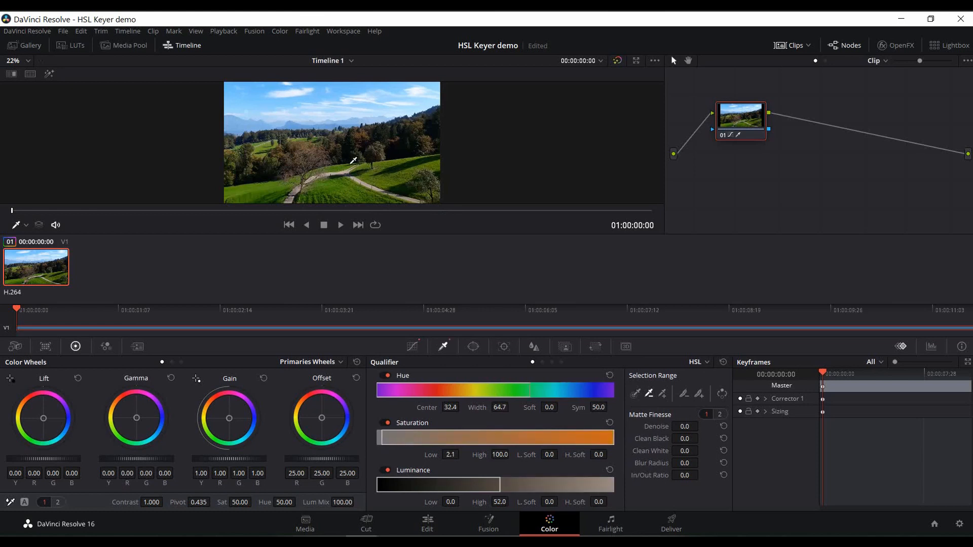
pyautogui.hotkey('ctrl', 'z')
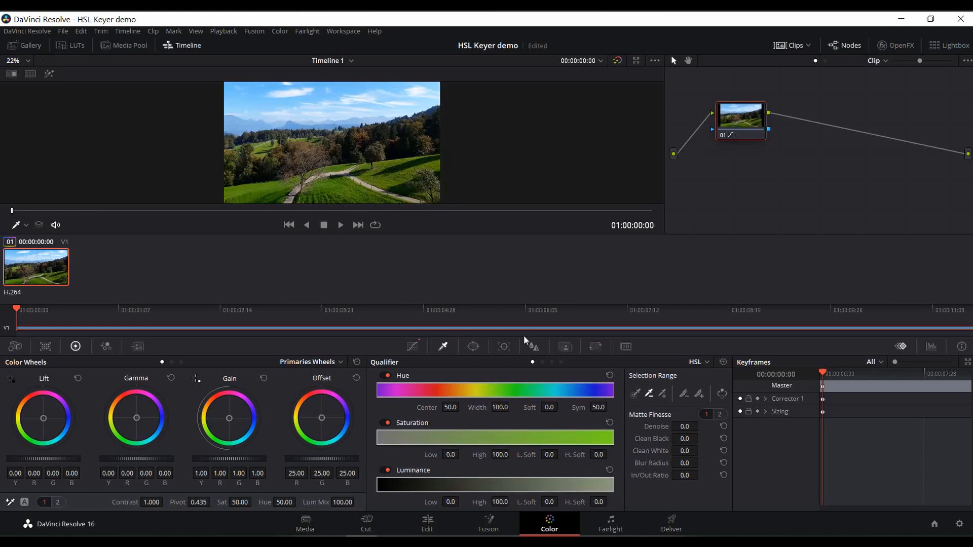
# Sample the path and the adjacent grass with the Qualifier picker, and turn on the highlight view of the selection
pyautogui.click(659, 393)
pyautogui.click(333, 174)
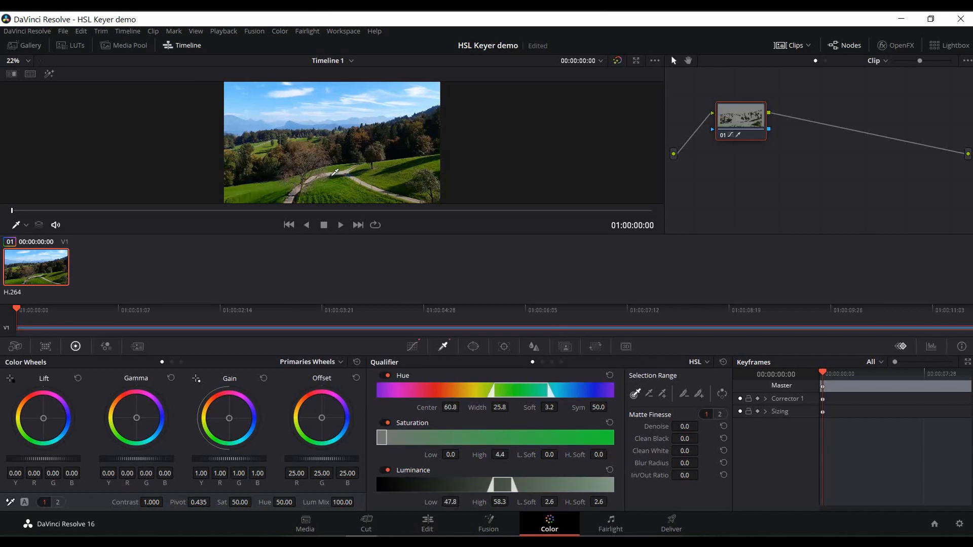
pyautogui.moveTo(332, 176); pyautogui.dragTo(391, 194)
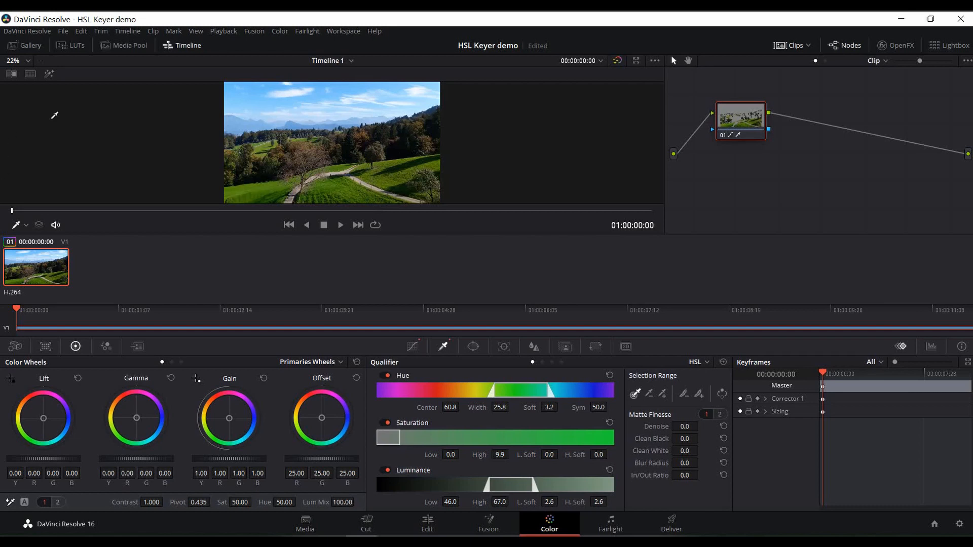
pyautogui.click(48, 74)
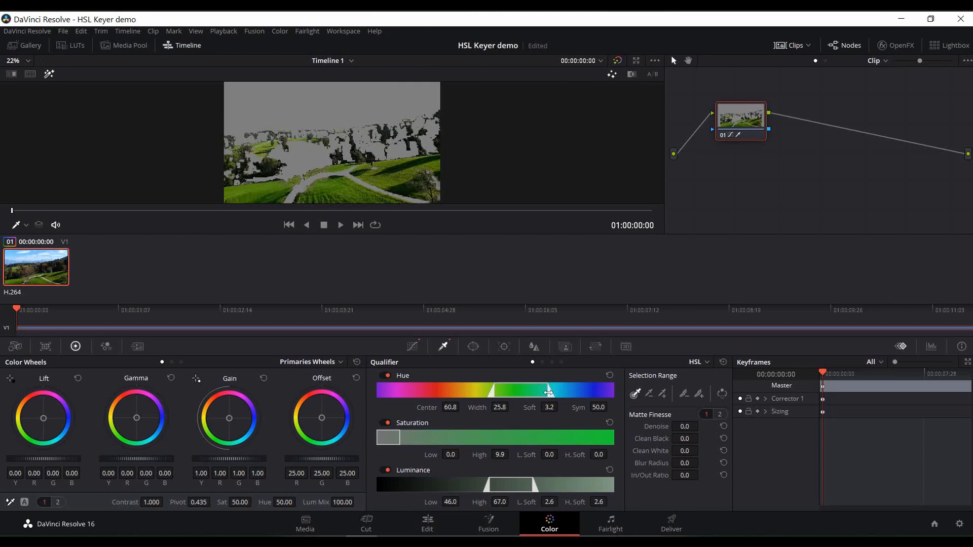
# Try shifting the center and width of the qualifier's hue range, and undo the changes
pyautogui.moveTo(549, 392); pyautogui.dragTo(354, 382)
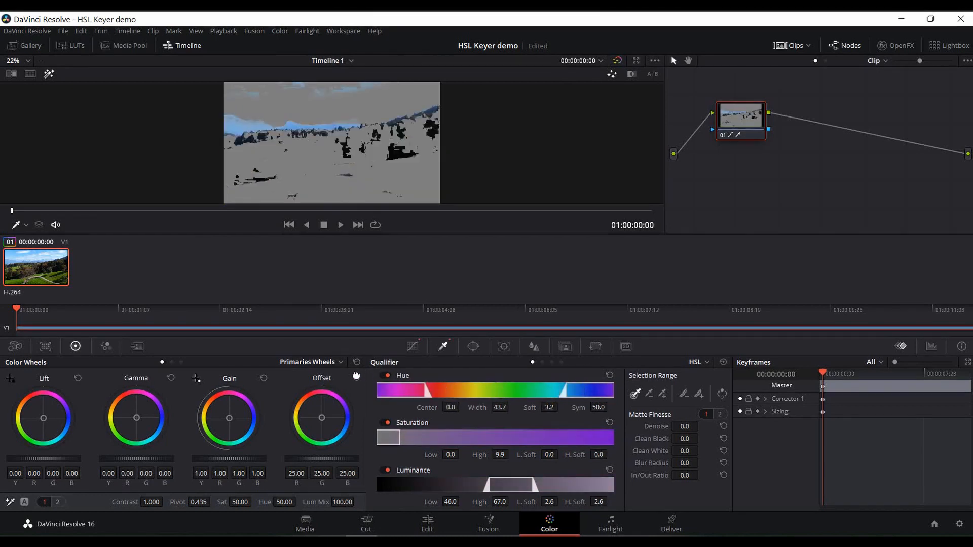
pyautogui.moveTo(450, 408); pyautogui.dragTo(570, 450)
pyautogui.hotkey('ctrl', 'z')
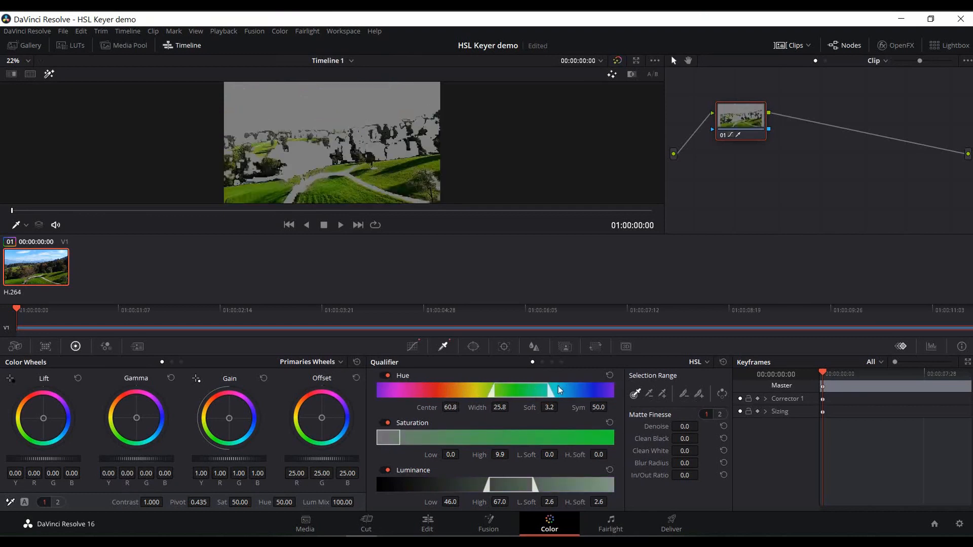
# Set the hue range's width to 35.2 and its softness to 15.6, checking the key along the clip
pyautogui.moveTo(546, 391); pyautogui.dragTo(545, 390)
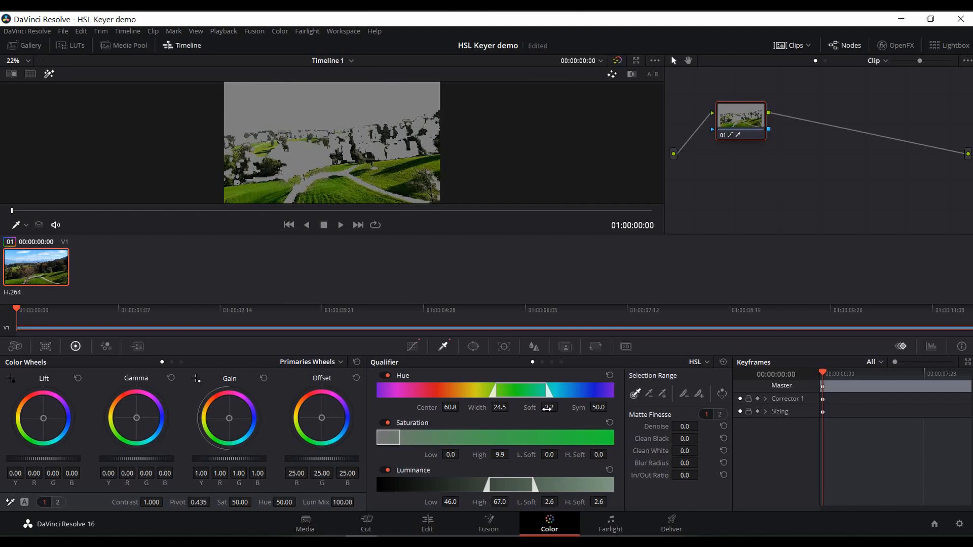
pyautogui.moveTo(450, 408); pyautogui.dragTo(574, 407)
pyautogui.hotkey('ctrl', 'z')
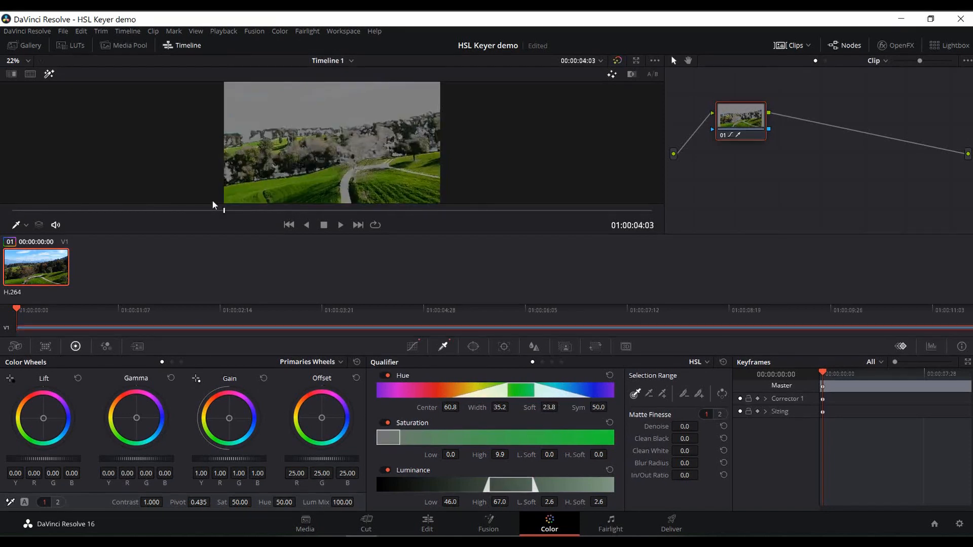
pyautogui.press('space')
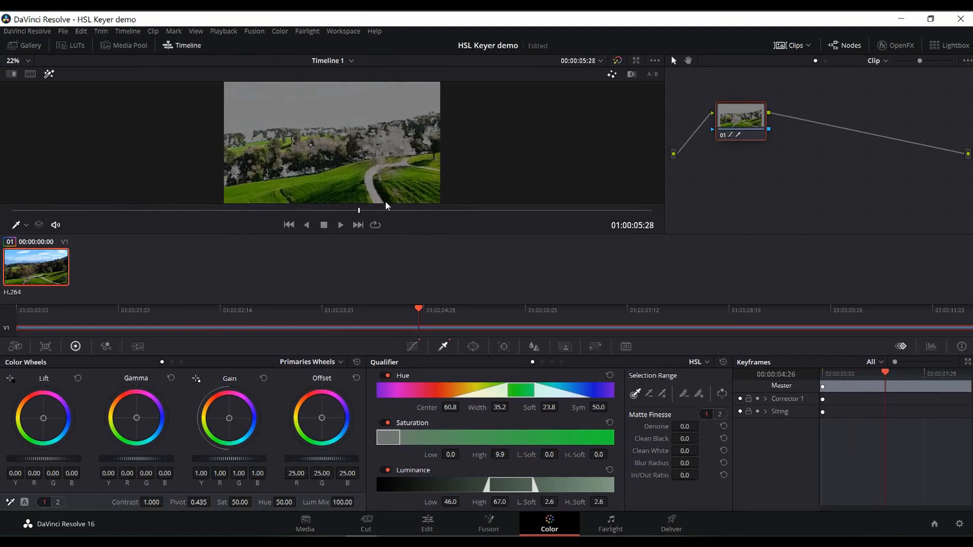
pyautogui.press('Home')
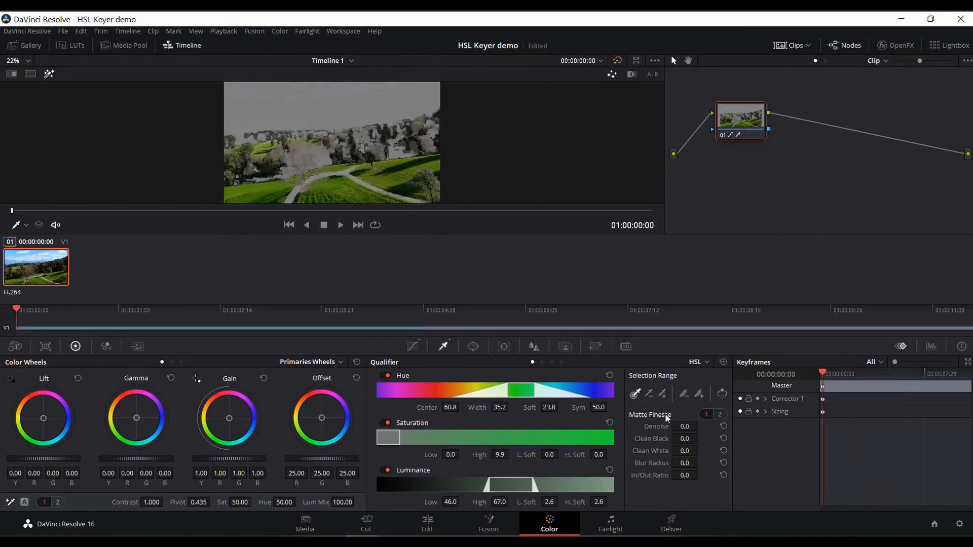
pyautogui.moveTo(557, 407)
pyautogui.mouseDown()
pyautogui.moveTo(463, 407)
pyautogui.moveTo(624, 407)
pyautogui.moveTo(553, 407)
pyautogui.mouseUp()
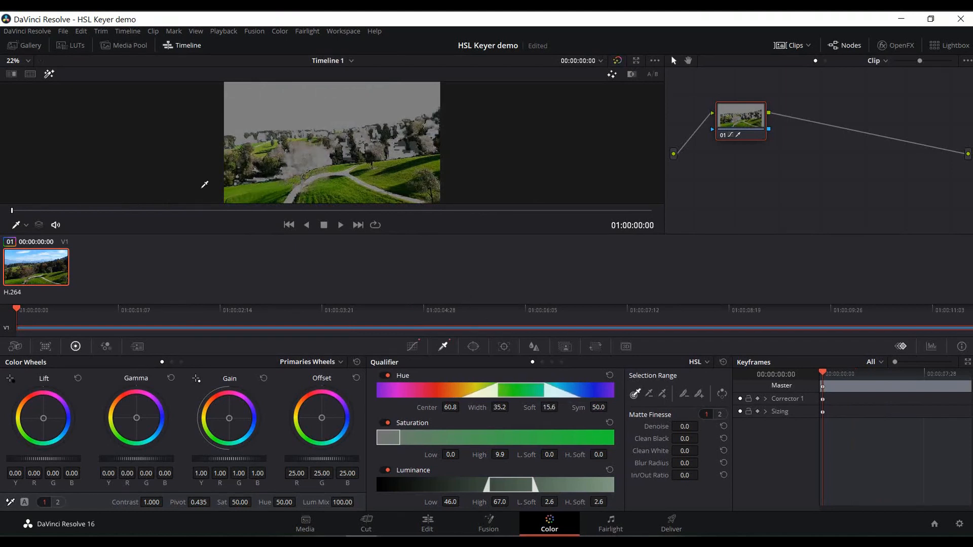
pyautogui.moveTo(199, 211); pyautogui.dragTo(1, 185)
# Set the qualifier's saturation range to a low of 0.6 and a high of 100
pyautogui.moveTo(385, 435)
pyautogui.mouseDown()
pyautogui.moveTo(400, 439)
pyautogui.moveTo(380, 431)
pyautogui.mouseUp()
pyautogui.moveTo(457, 453); pyautogui.dragTo(511, 453)
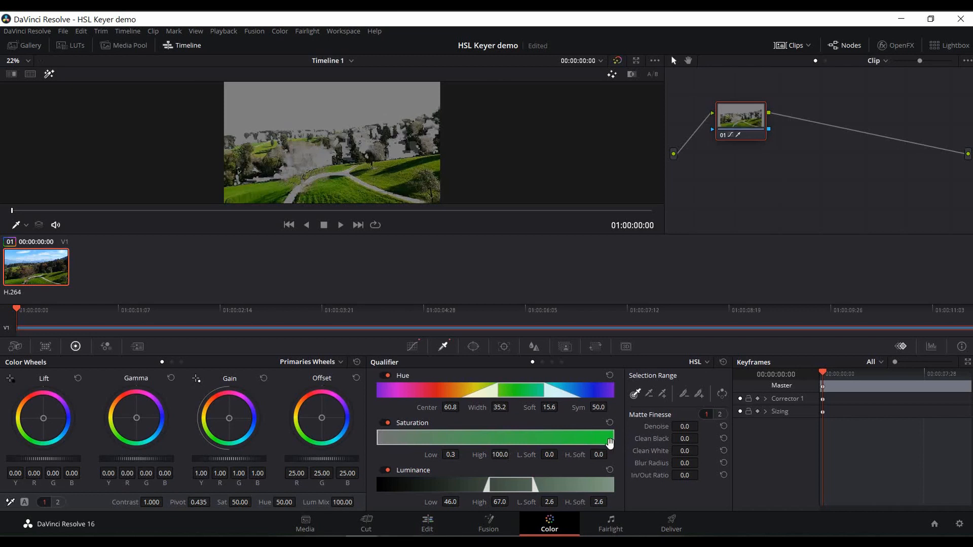
pyautogui.moveTo(376, 437); pyautogui.dragTo(377, 437)
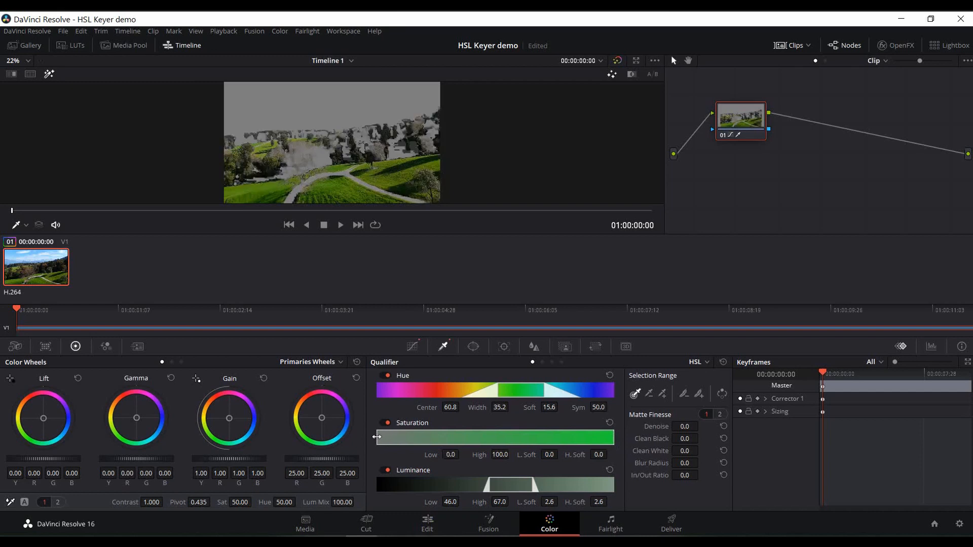
pyautogui.click(450, 454)
pyautogui.moveTo(450, 454); pyautogui.dragTo(462, 454)
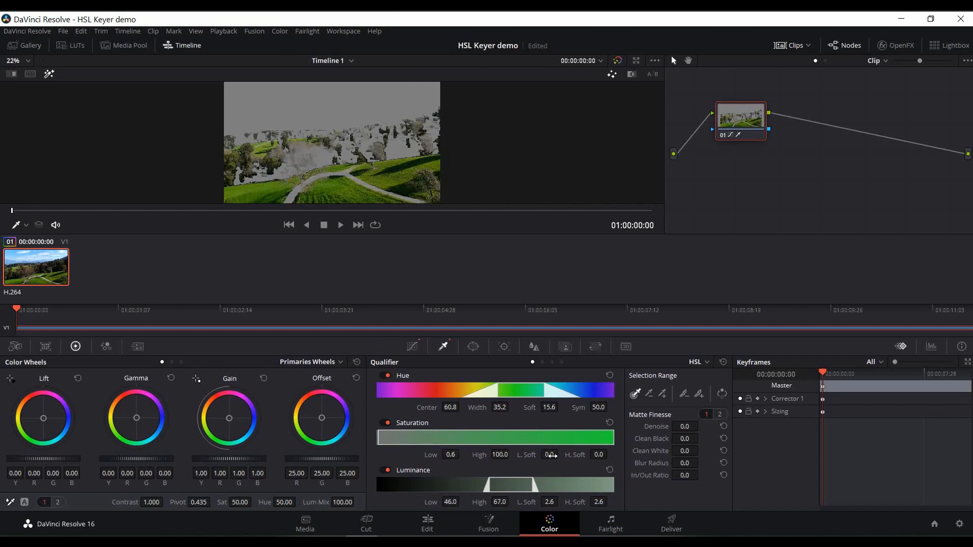
# Set the saturation low softness to 0.8, checking the selection at several points of the clip
pyautogui.moveTo(555, 455); pyautogui.dragTo(599, 454)
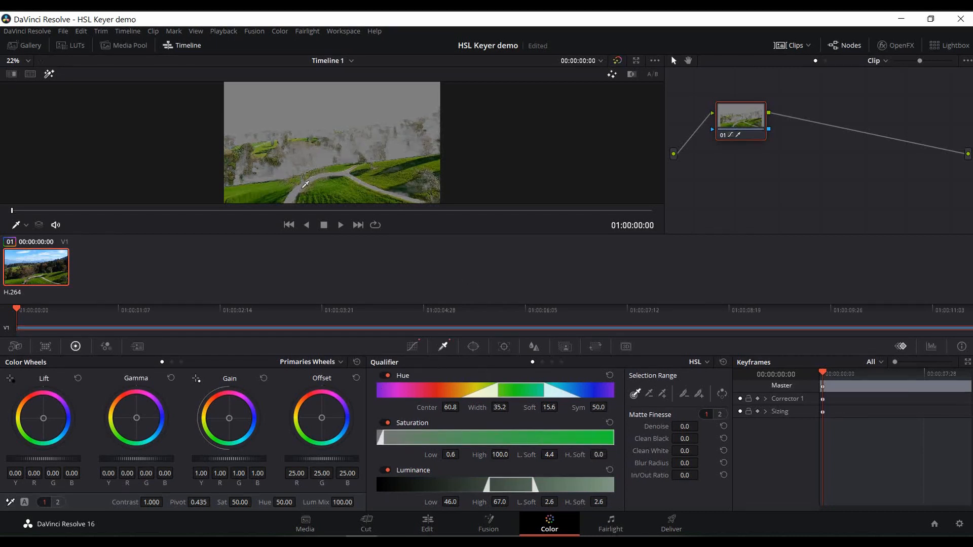
pyautogui.moveTo(304, 211); pyautogui.dragTo(18, 147)
pyautogui.moveTo(415, 213); pyautogui.dragTo(1, 238)
pyautogui.moveTo(548, 457); pyautogui.dragTo(529, 455)
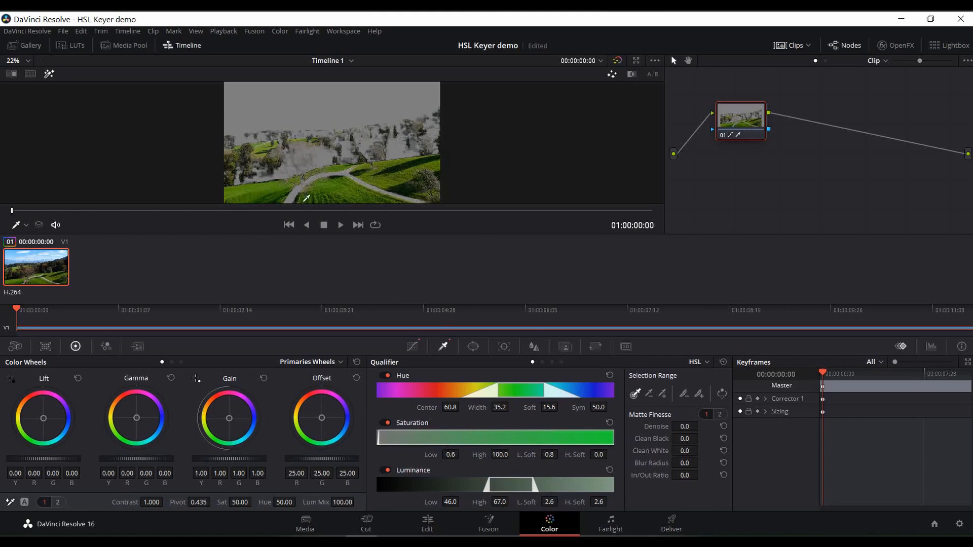
pyautogui.click(277, 211)
pyautogui.moveTo(365, 167); pyautogui.dragTo(1, 341)
# Display the selection as a black-and-white matte and inspect it along the clip, returning to the first frame
pyautogui.click(632, 75)
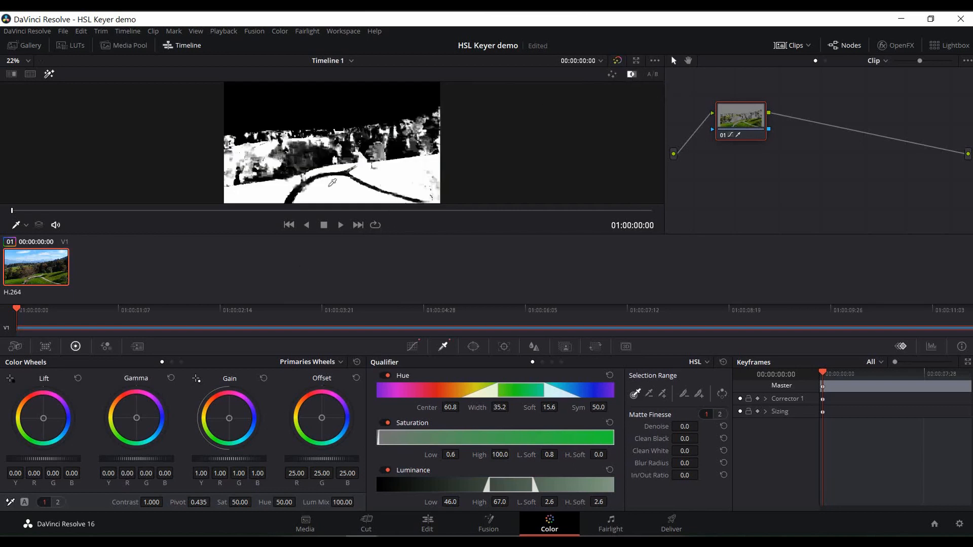
pyautogui.moveTo(284, 210); pyautogui.dragTo(4, 242)
pyautogui.moveTo(332, 210); pyautogui.dragTo(246, 210)
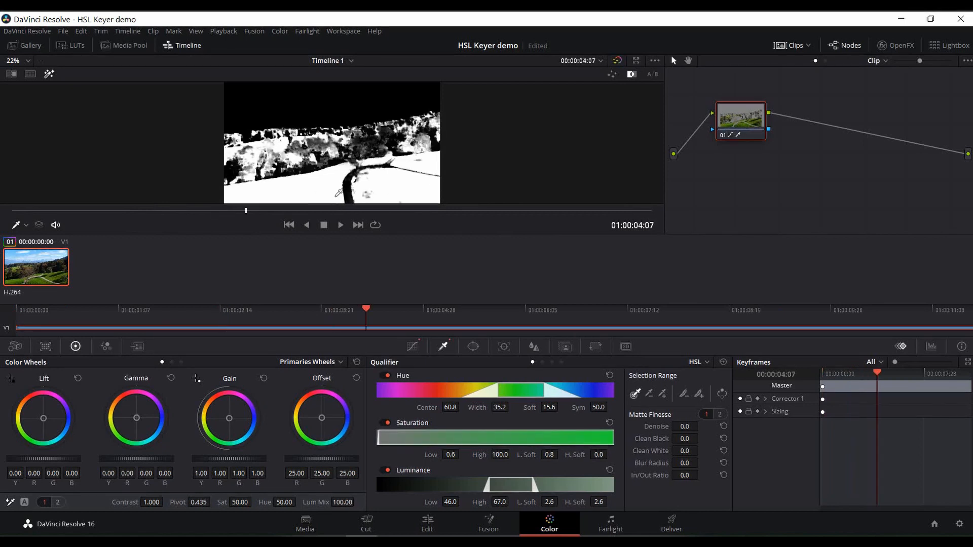
pyautogui.moveTo(372, 205); pyautogui.dragTo(0, 194)
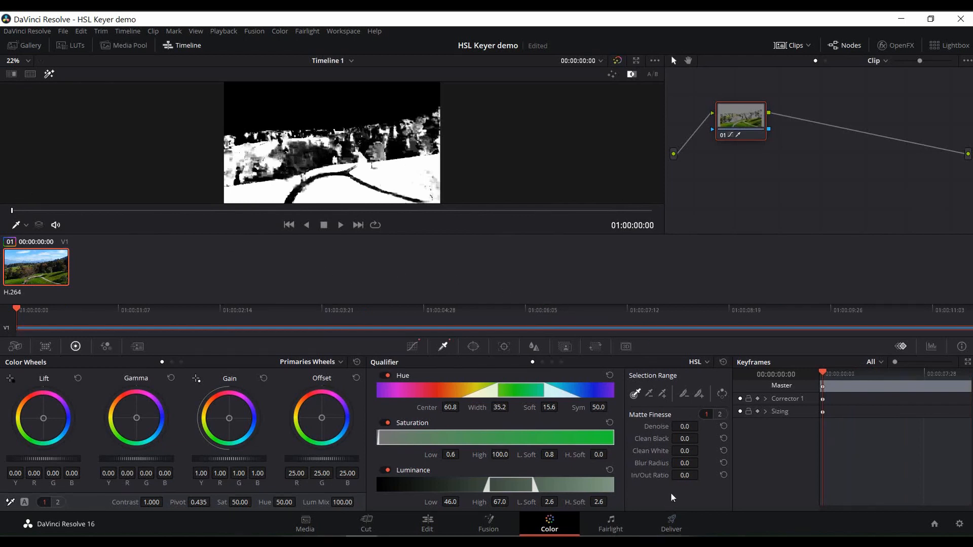
# Try a matte Denoise of 100 and a Clean Black of about 58, resetting each one
pyautogui.moveTo(685, 426); pyautogui.dragTo(790, 426)
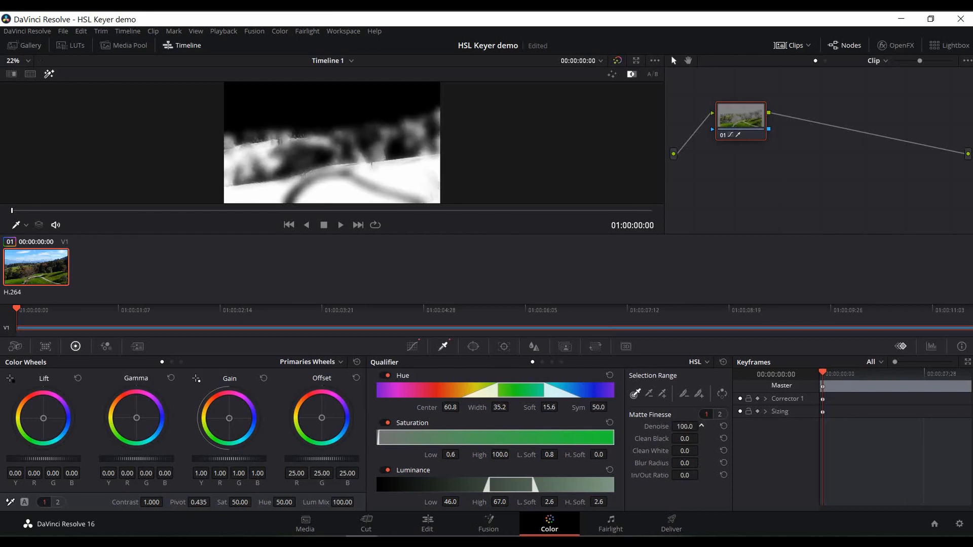
pyautogui.moveTo(701, 426)
pyautogui.mouseDown()
pyautogui.moveTo(651, 426)
pyautogui.moveTo(701, 425)
pyautogui.mouseUp()
pyautogui.click(723, 427)
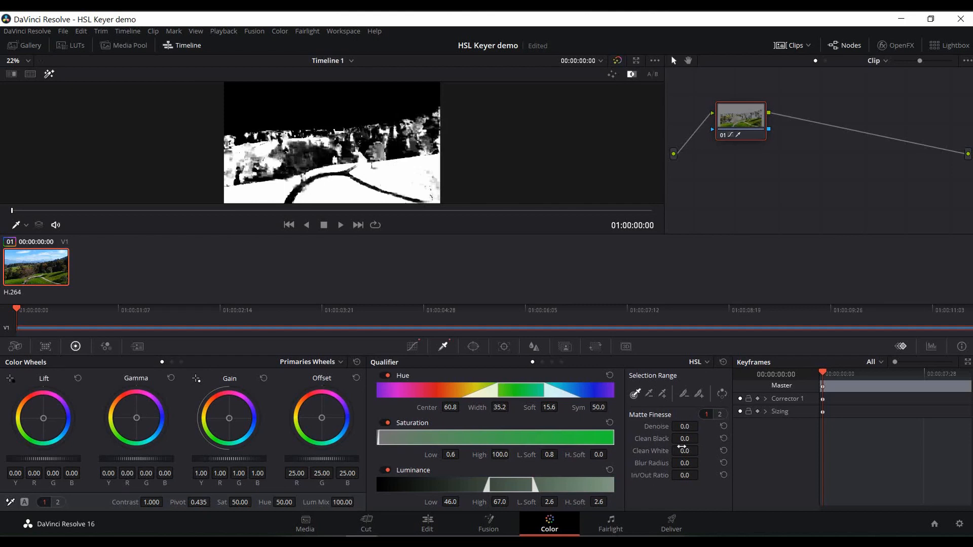
pyautogui.moveTo(685, 439)
pyautogui.mouseDown()
pyautogui.moveTo(702, 439)
pyautogui.moveTo(685, 441)
pyautogui.mouseUp()
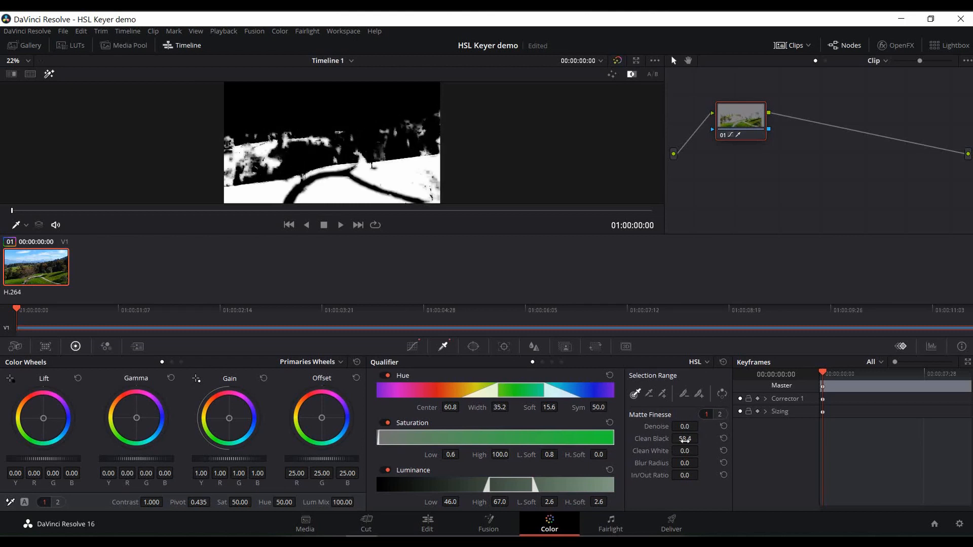
pyautogui.click(721, 439)
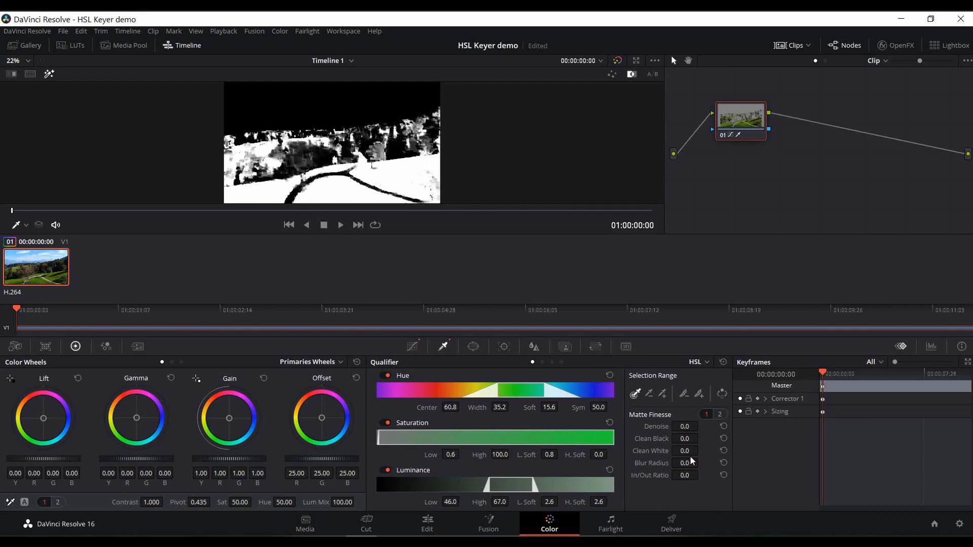
# Set the matte's Clean White to 15.2 and Clean Black to 2.4, checking the result along the clip
pyautogui.moveTo(687, 452); pyautogui.dragTo(701, 451)
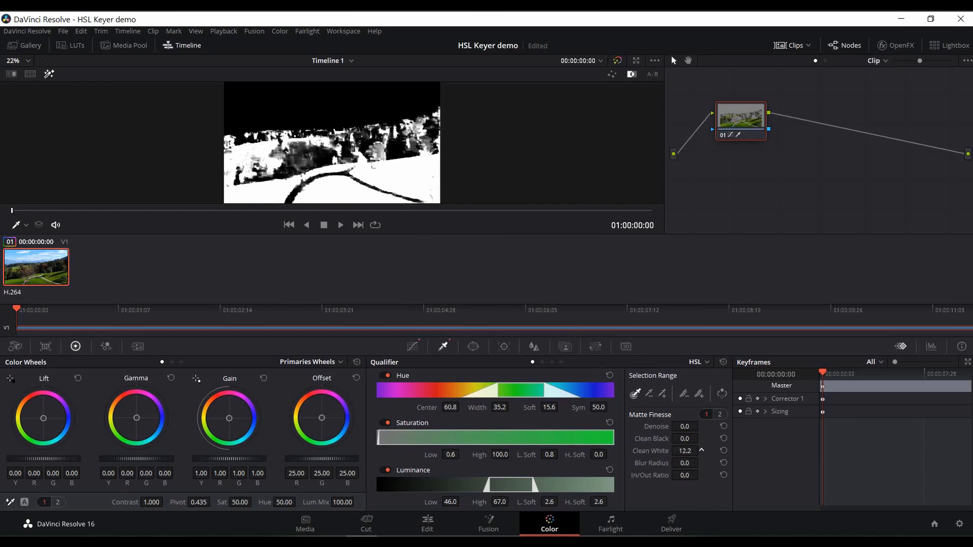
pyautogui.moveTo(427, 211); pyautogui.dragTo(3, 228)
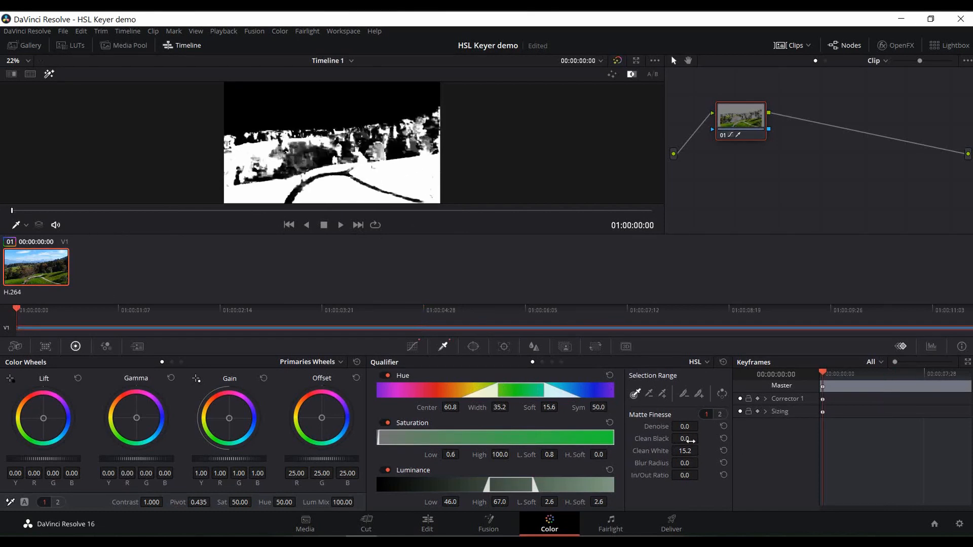
pyautogui.moveTo(690, 439); pyautogui.dragTo(702, 438)
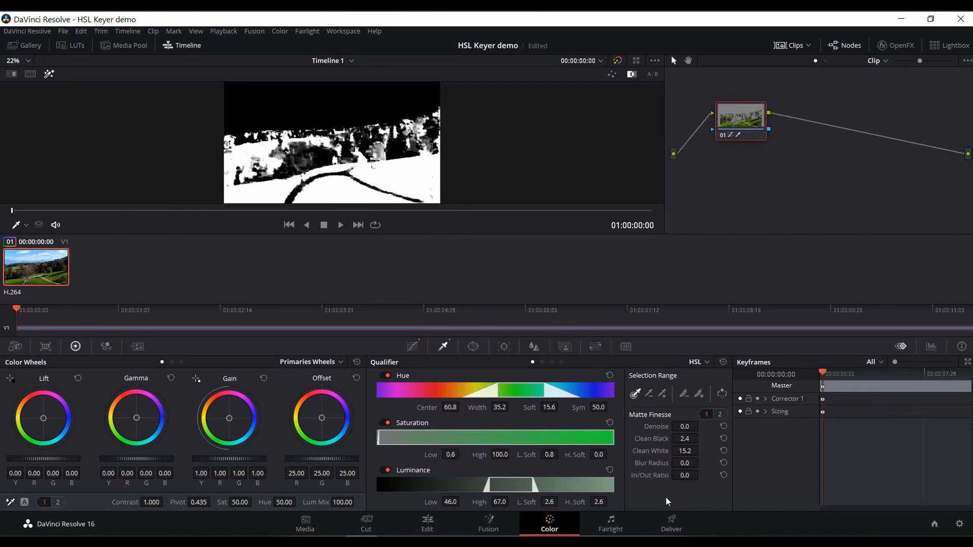
# Try adjusting the matte's Blur Radius and an In/Out Ratio of up to 100, resetting each one
pyautogui.moveTo(685, 463); pyautogui.dragTo(618, 476)
pyautogui.click(723, 463)
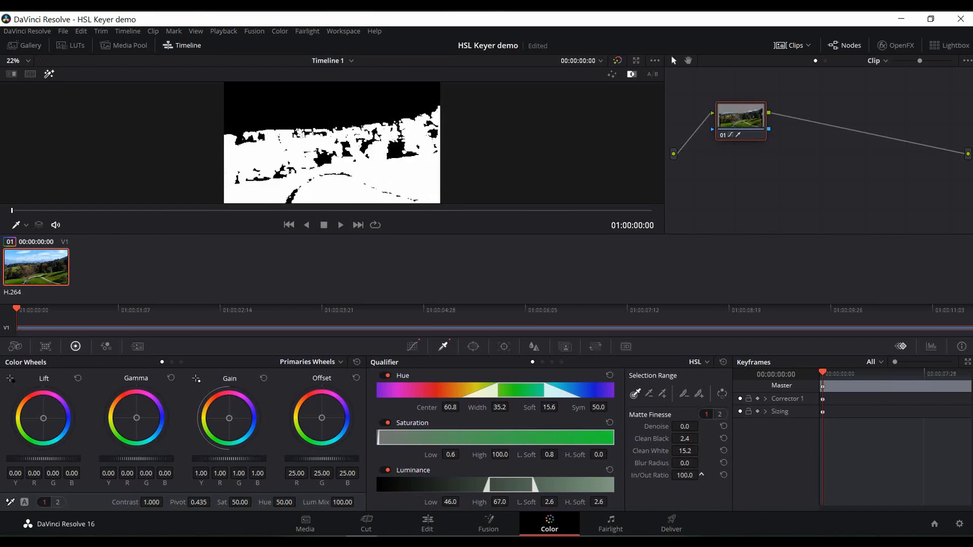
pyautogui.moveTo(685, 476); pyautogui.dragTo(683, 513)
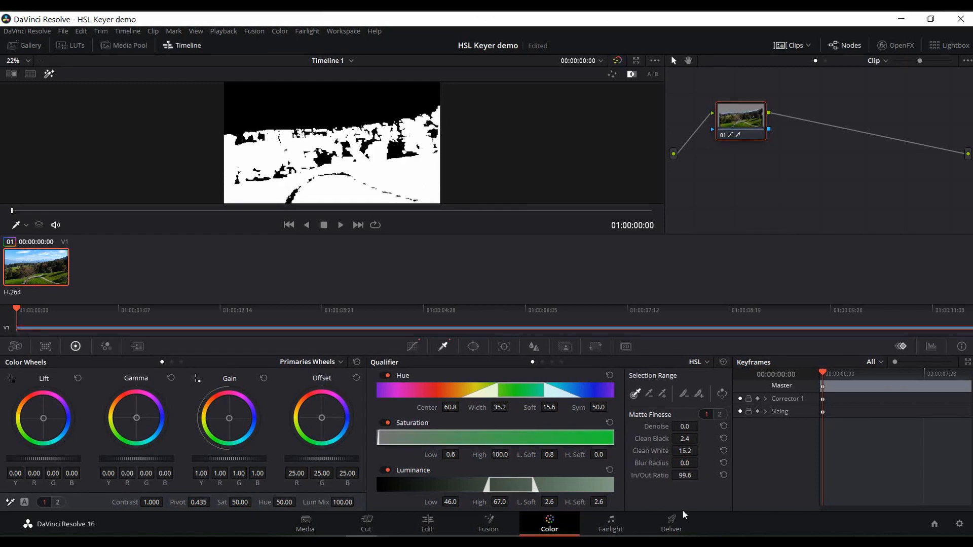
pyautogui.click(724, 475)
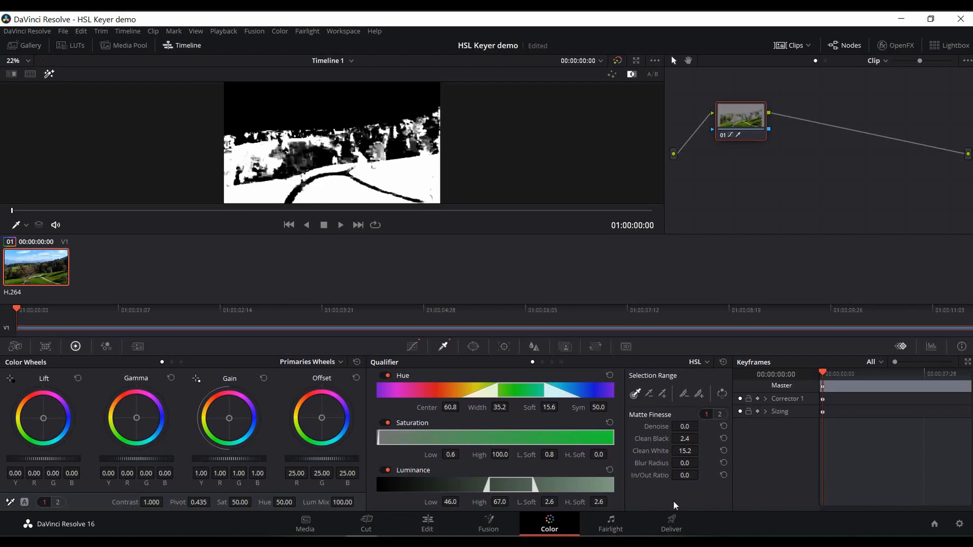
pyautogui.moveTo(685, 476)
pyautogui.mouseDown()
pyautogui.moveTo(669, 475)
pyautogui.moveTo(687, 476)
pyautogui.mouseUp()
pyautogui.click(724, 476)
# Compare the black-and-white matte with the colour highlight at the clip's last frame, and turn the highlight off to show the full image
pyautogui.moveTo(404, 209); pyautogui.dragTo(674, 156)
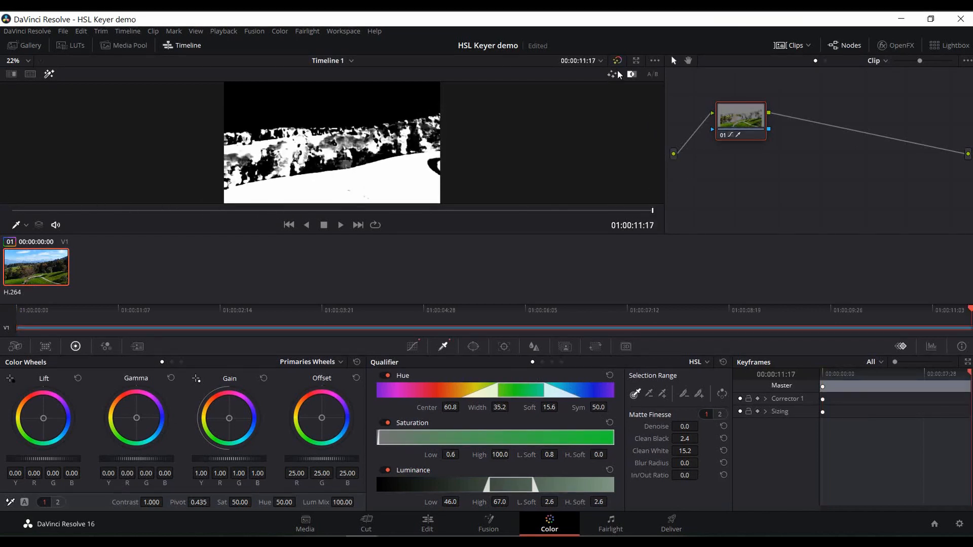
pyautogui.click(618, 71)
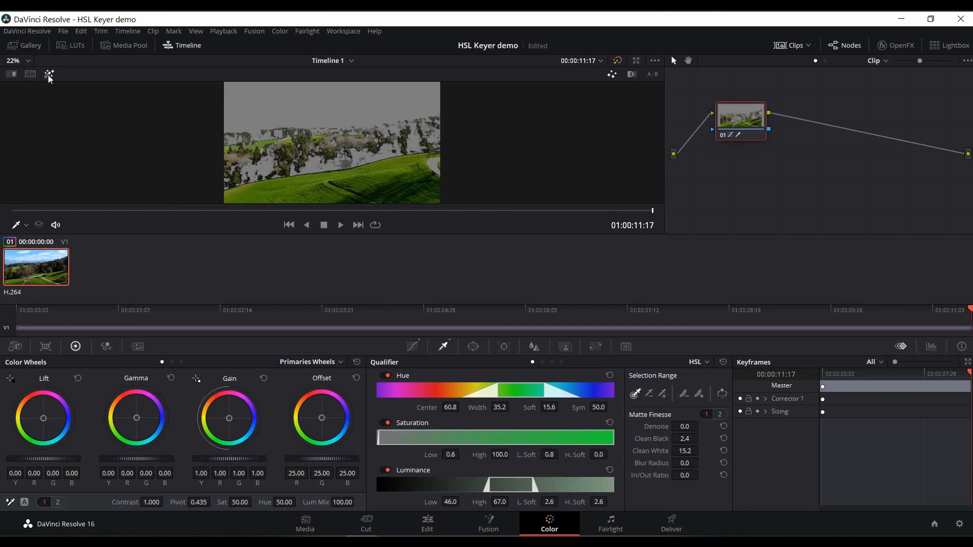
pyautogui.click(632, 74)
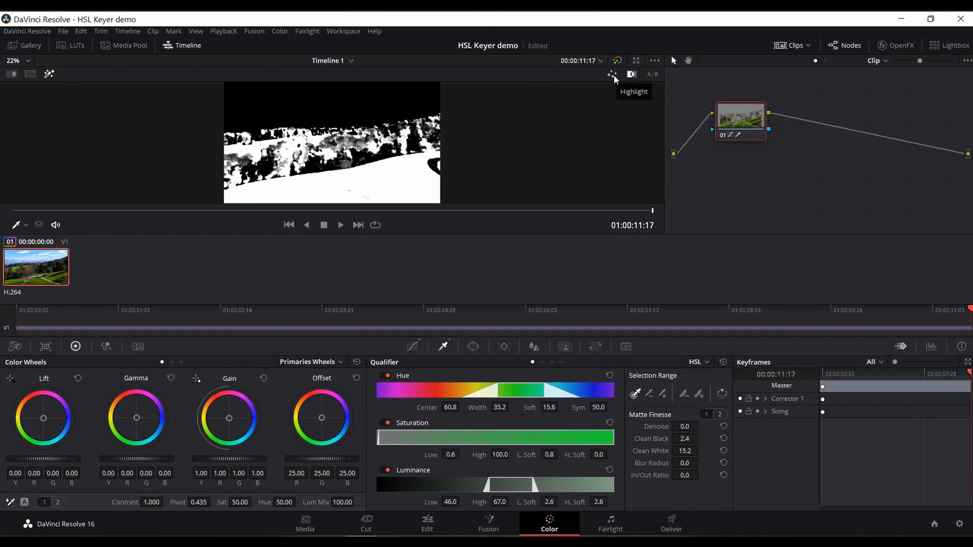
pyautogui.click(613, 75)
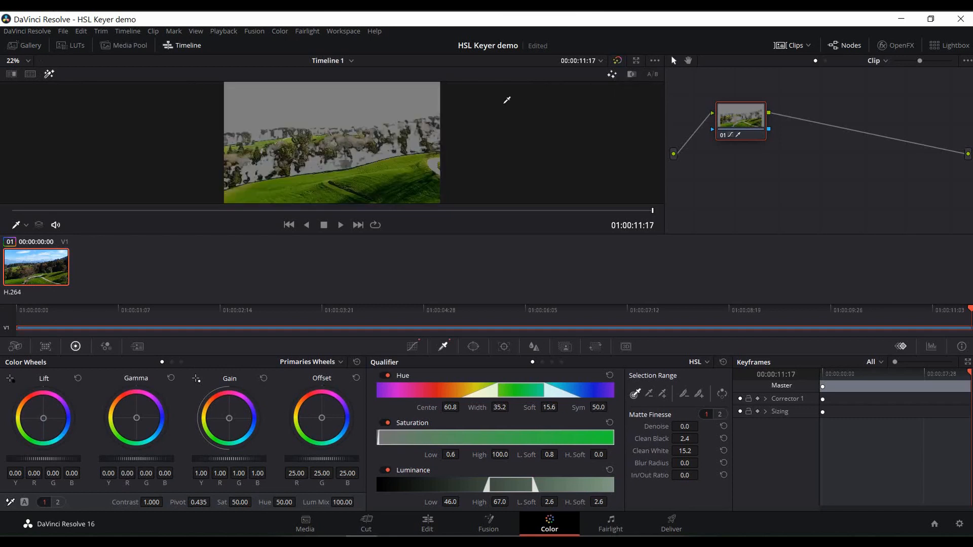
pyautogui.click(50, 74)
pyautogui.click(50, 73)
pyautogui.click(49, 74)
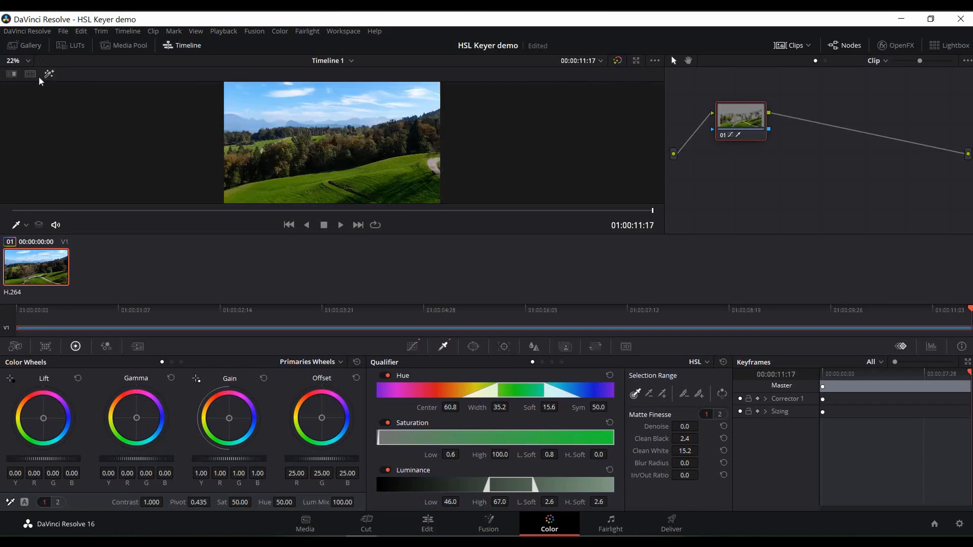
# Try a strong blue-violet lift on the selection, check it at the first frame, and bring lift to -0.23 for red, green and blue
pyautogui.moveTo(43, 418); pyautogui.dragTo(71, 418)
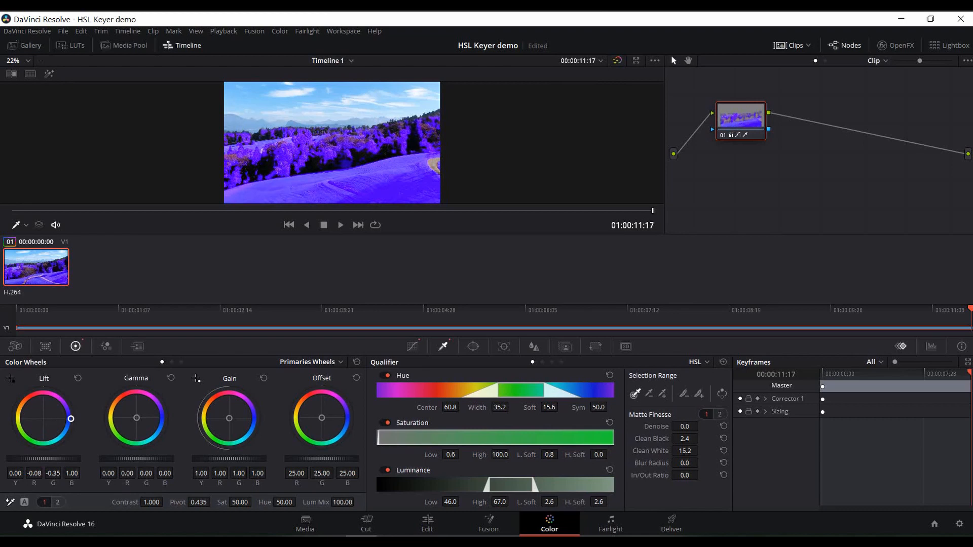
pyautogui.moveTo(644, 210); pyautogui.dragTo(0, 169)
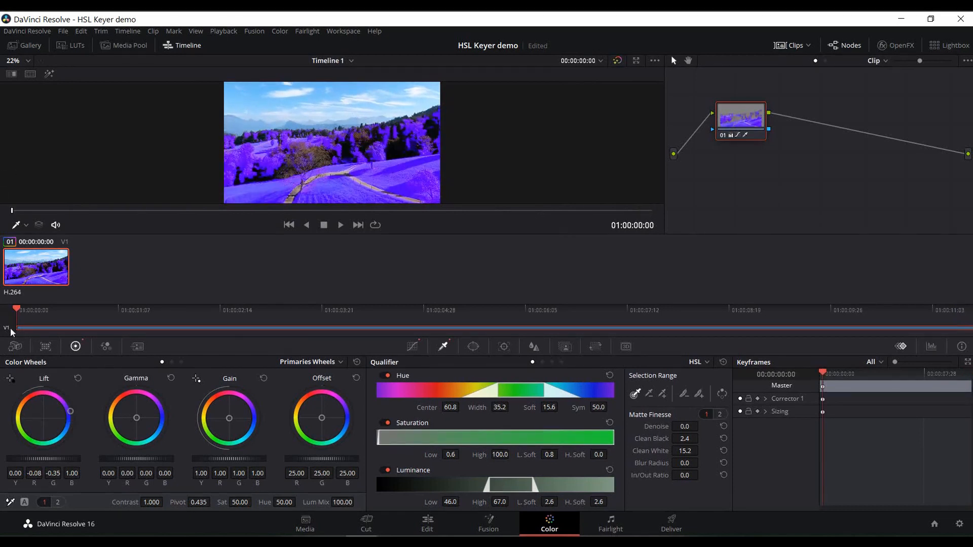
pyautogui.click(70, 411)
pyautogui.moveTo(71, 411)
pyautogui.mouseDown()
pyautogui.moveTo(44, 410)
pyautogui.moveTo(53, 418)
pyautogui.moveTo(43, 408)
pyautogui.moveTo(51, 423)
pyautogui.moveTo(44, 417)
pyautogui.mouseUp()
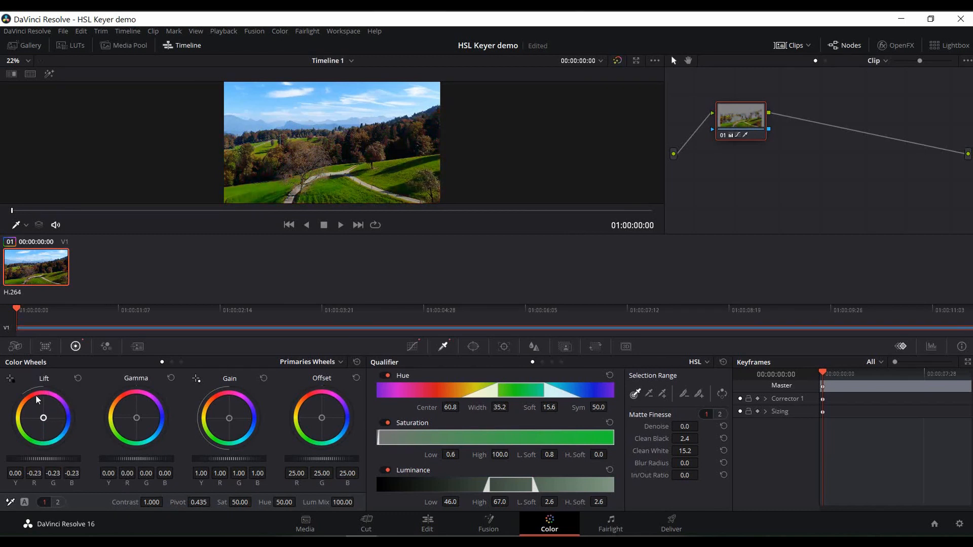
# Set the selected grass's tint to 100 and its colour temperature to 380
pyautogui.click(58, 502)
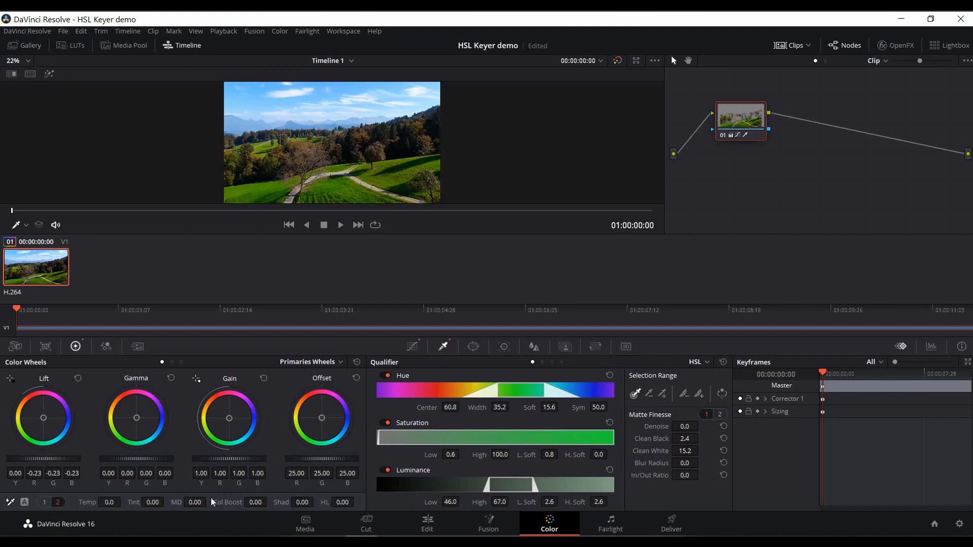
pyautogui.moveTo(144, 501); pyautogui.dragTo(166, 501)
pyautogui.moveTo(109, 502); pyautogui.dragTo(124, 502)
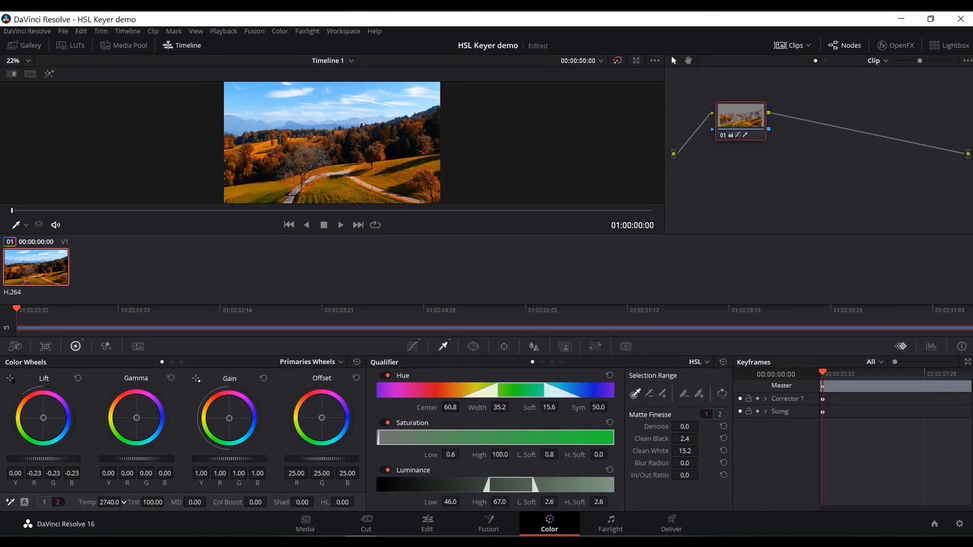
pyautogui.moveTo(123, 503); pyautogui.dragTo(123, 502)
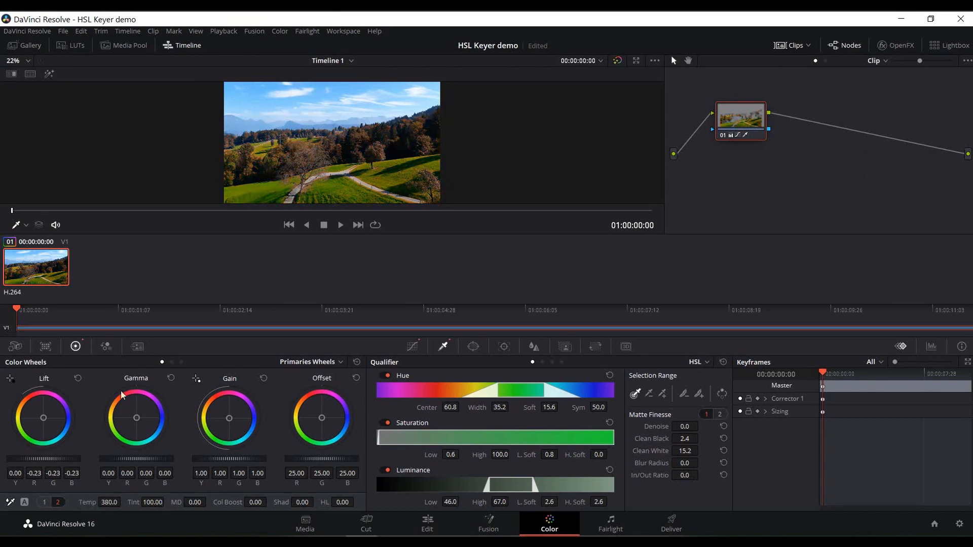
# Set the lift to red -0.17, green -0.25 and blue -0.25, and shift the gain colour balance slightly toward red
pyautogui.moveTo(43, 417); pyautogui.dragTo(43, 415)
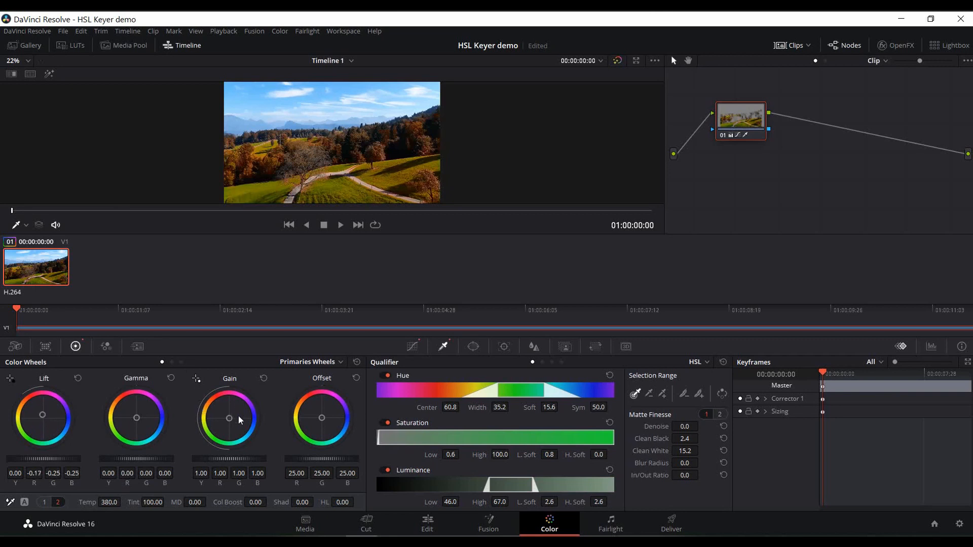
pyautogui.moveTo(230, 416); pyautogui.dragTo(226, 406)
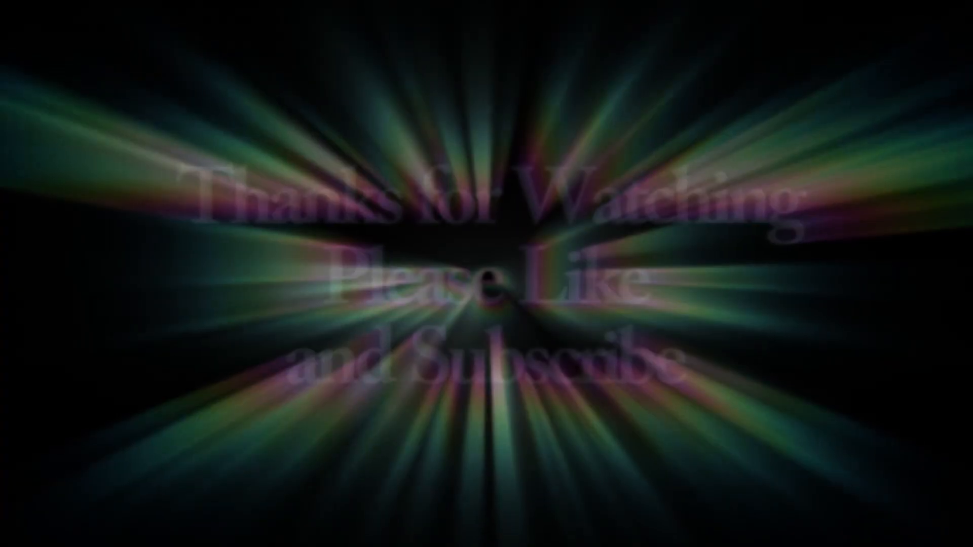